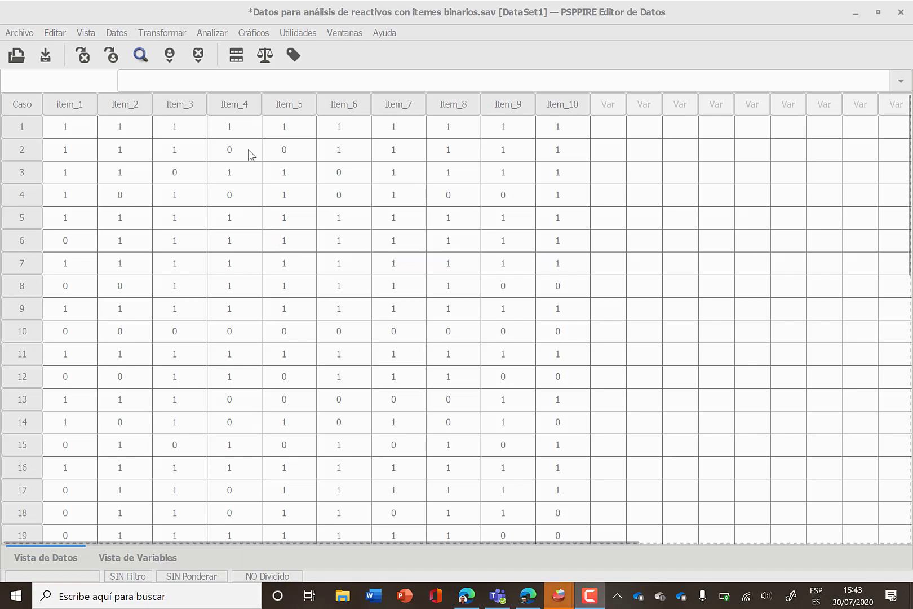
Start a Frecuencias analysis and add item_1 through Item_10 as its variables.
left_click(215, 33)
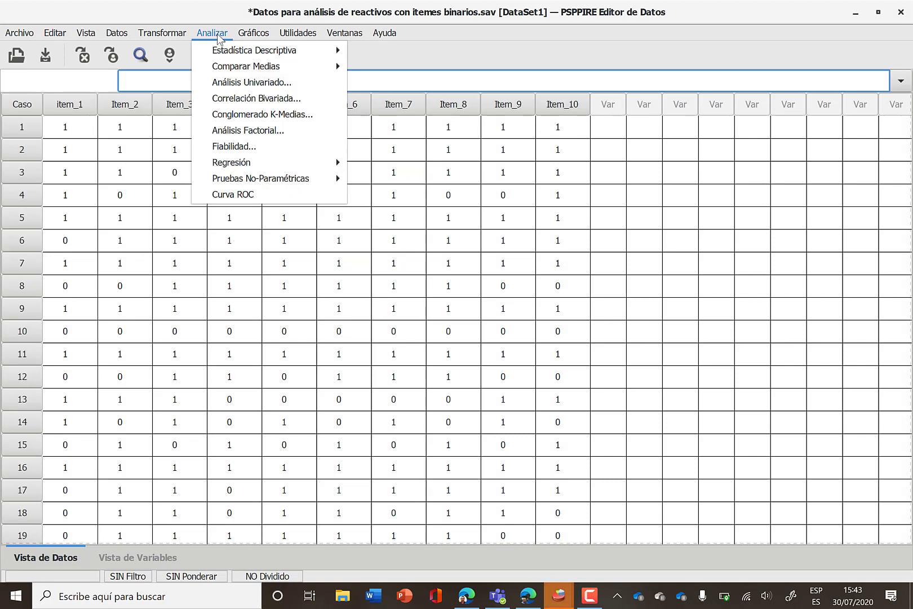
mouse_move(229, 56)
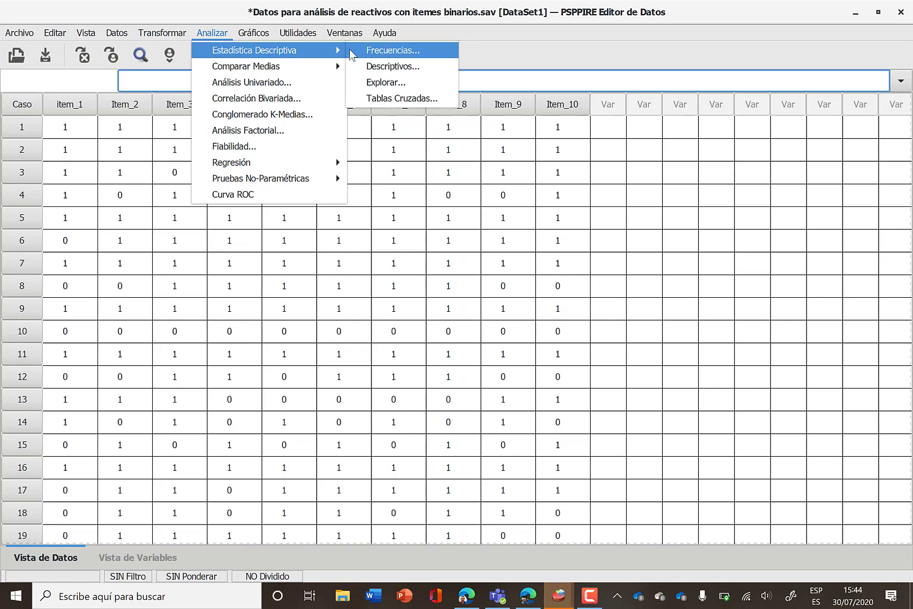
left_click(389, 55)
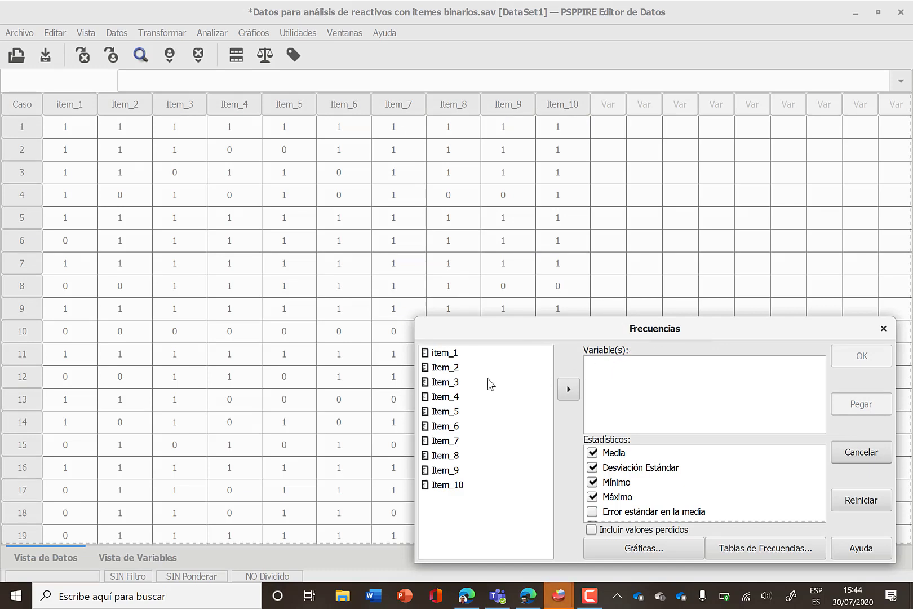
left_click(447, 354)
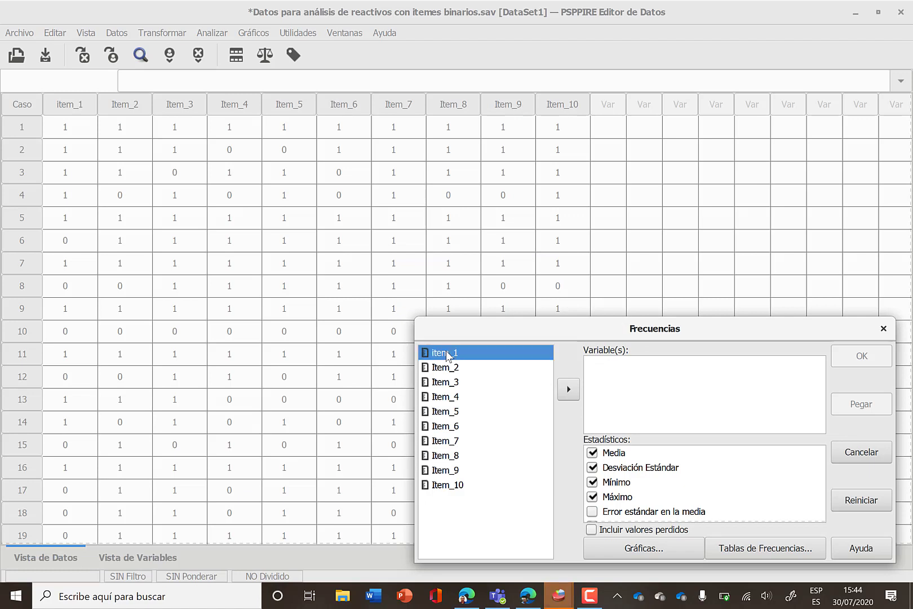
left_click(446, 487, "shift")
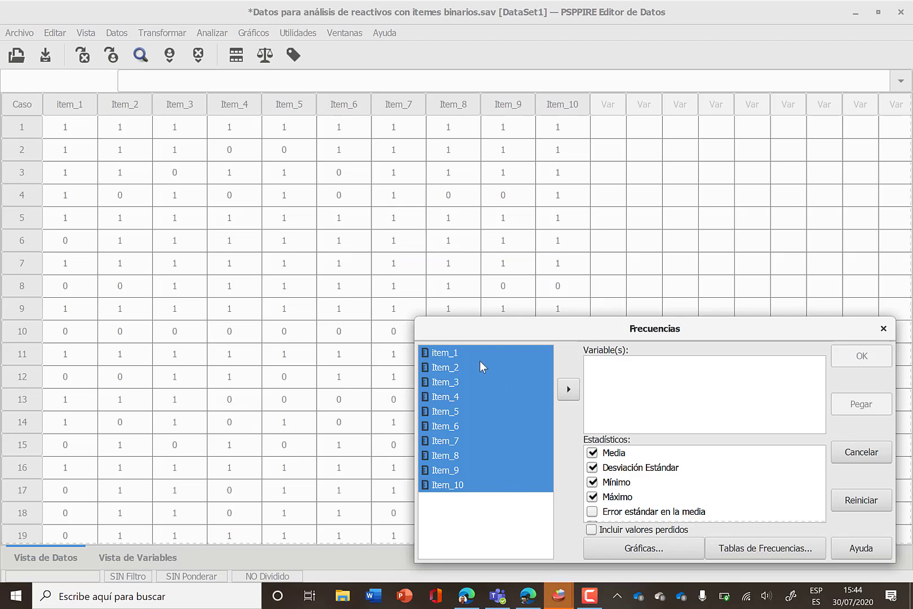
left_click(463, 355)
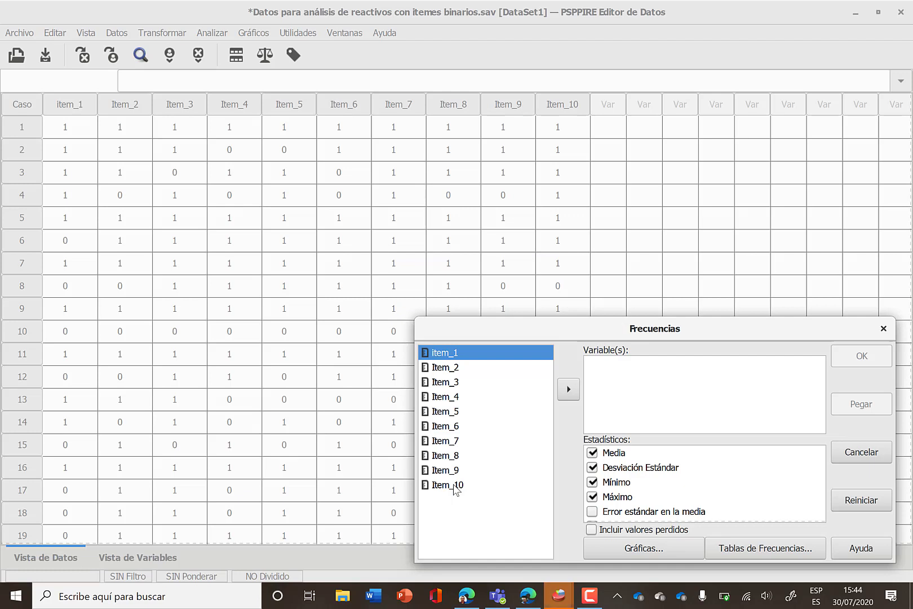
left_click(454, 485, "shift")
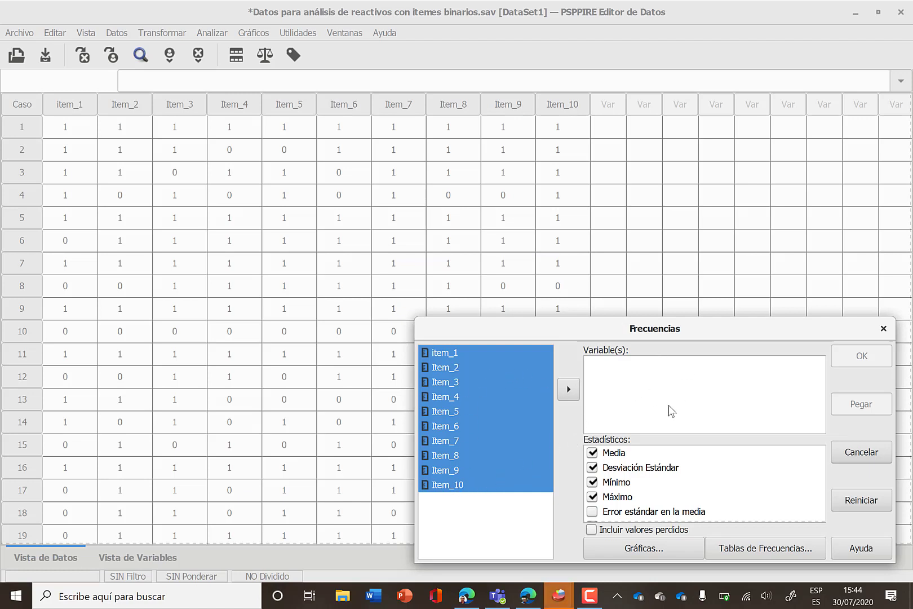
left_click(569, 390)
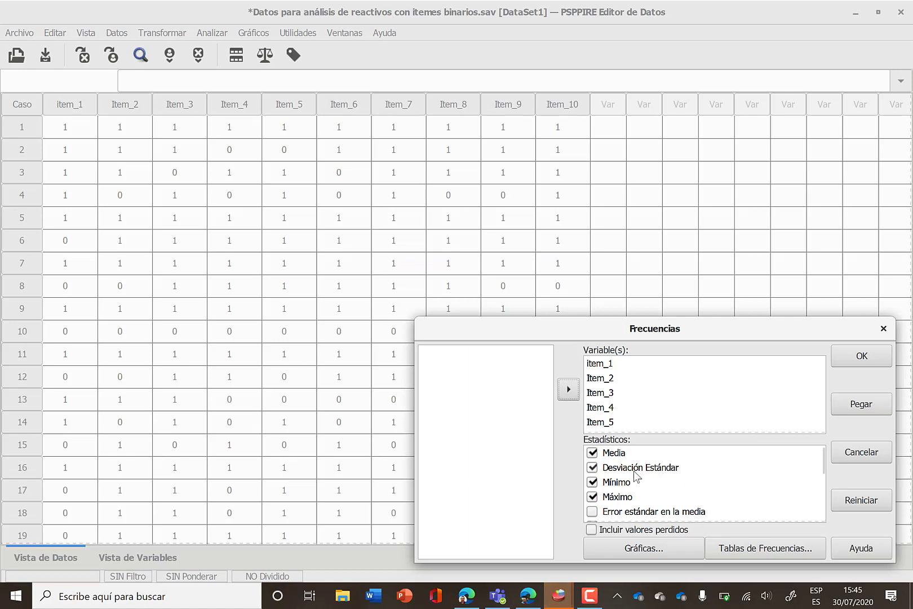
Turn off the Media, Desviación Estándar, Mínimo and Máximo statistics and run the frequency analysis.
left_click(592, 452)
left_click(593, 452)
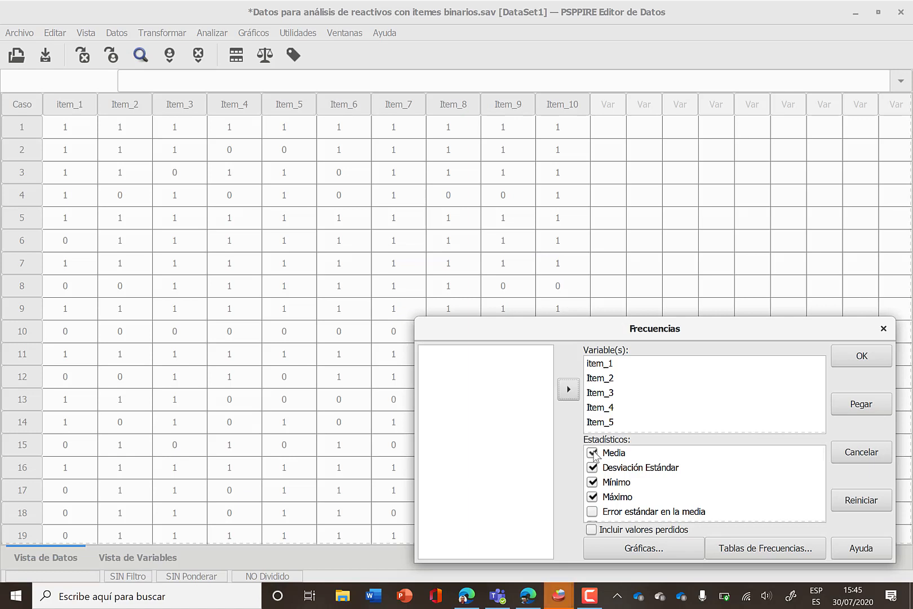
left_click(593, 453)
left_click(593, 467)
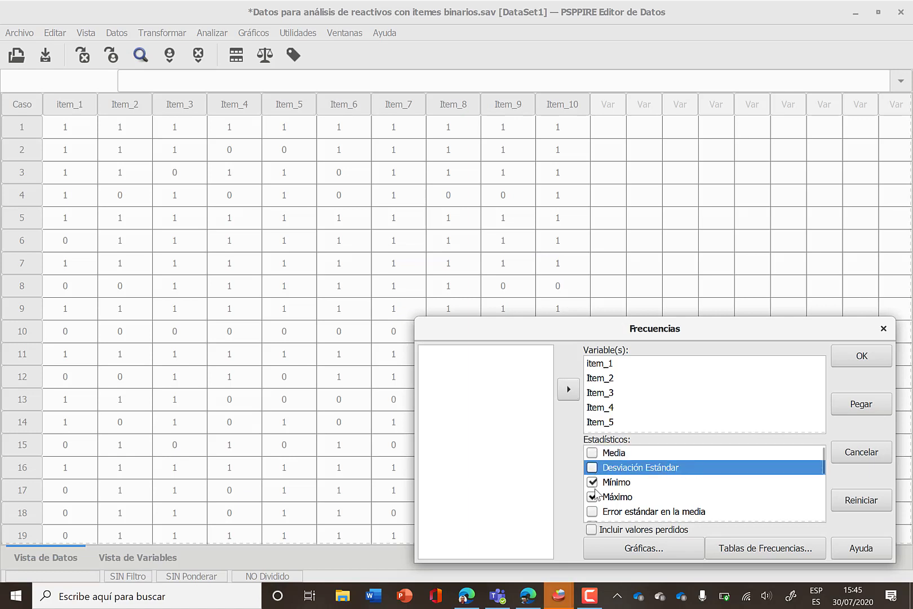
left_click(592, 482)
left_click(593, 497)
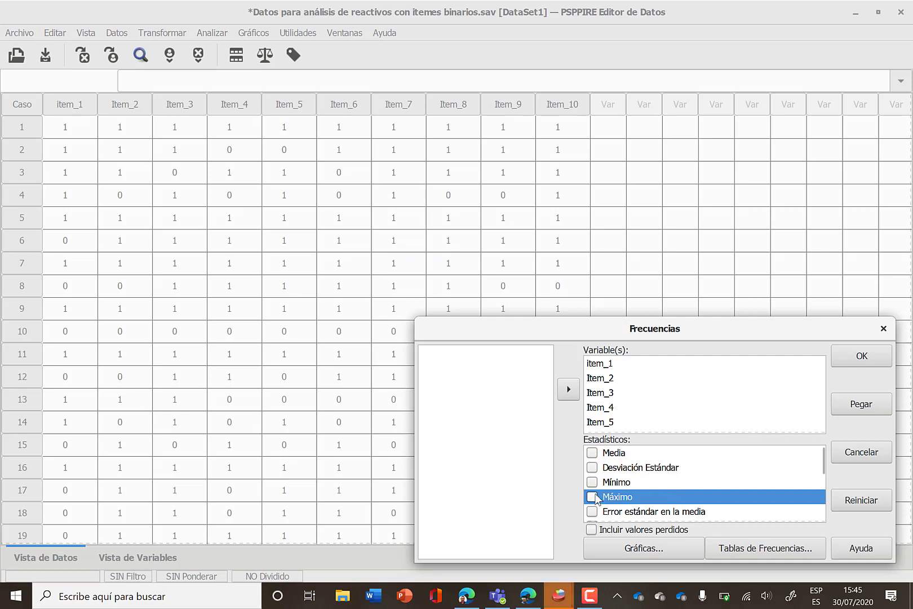
scroll(593, 496, "down", 5)
scroll(593, 496, "down", 1)
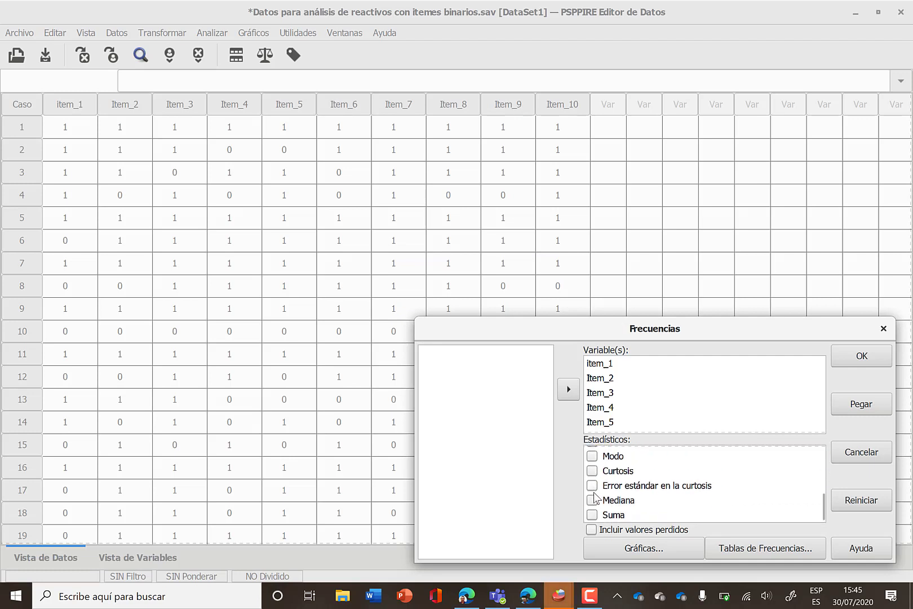
scroll(596, 479, "up", 4)
scroll(595, 478, "up", 2)
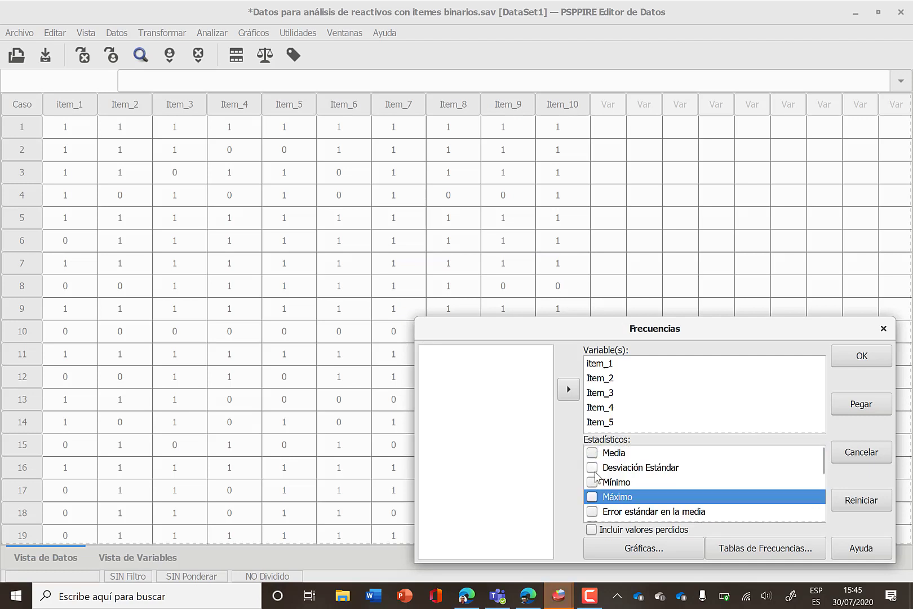
left_click(861, 357)
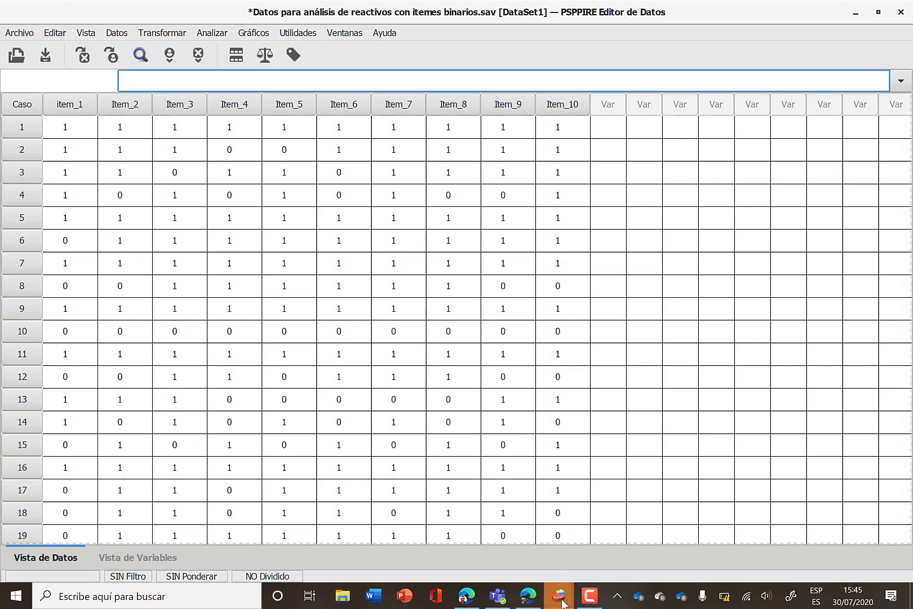
Examine the frequency tables of the items in the results viewer, comparing the percentages of 0 and 1 answers.
mouse_move(562, 603)
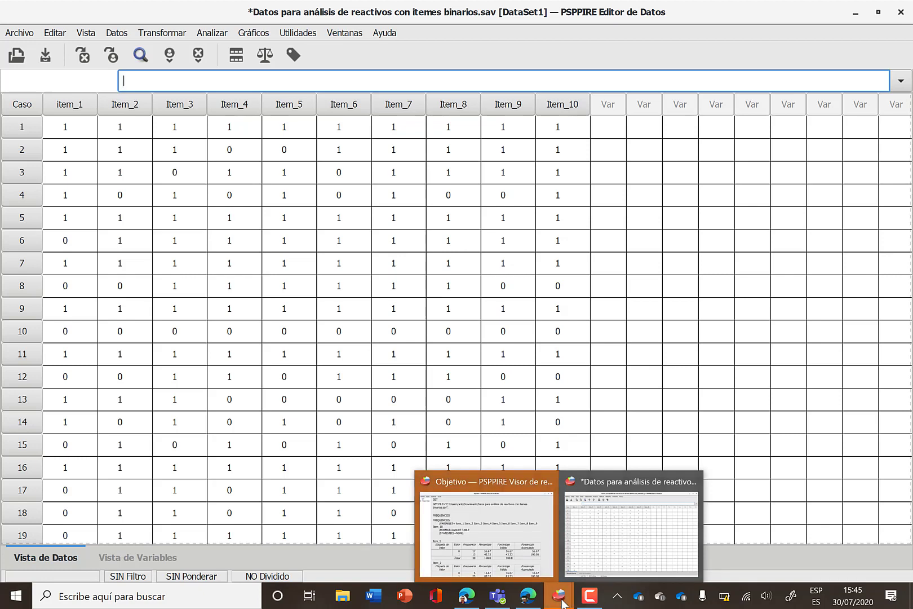
left_click(533, 561)
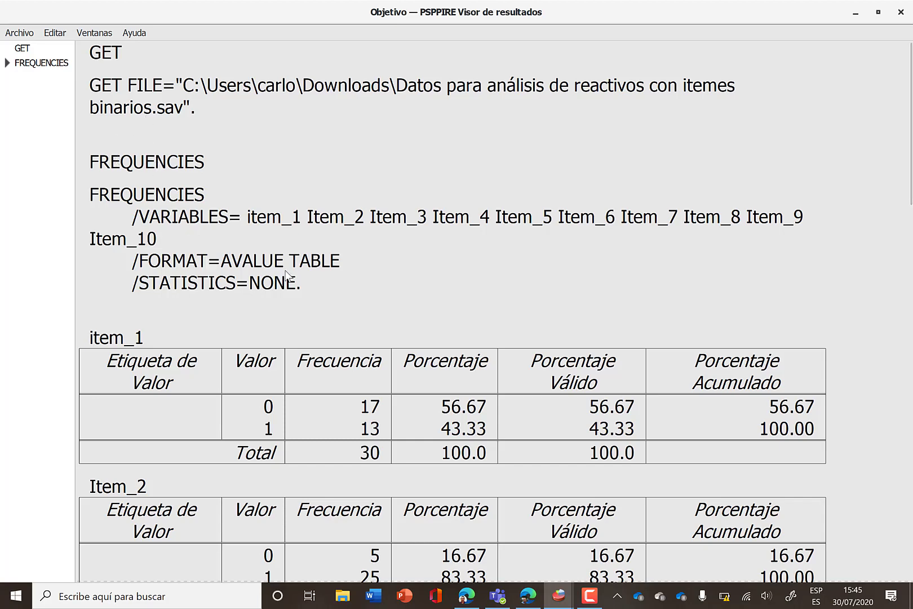
scroll(288, 274, "down", 3)
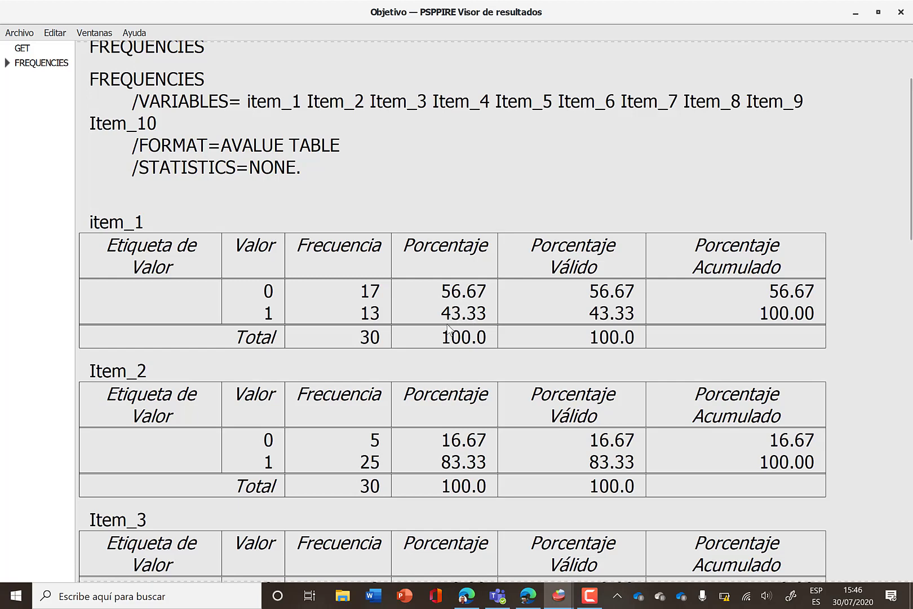
scroll(449, 333, "down", 3)
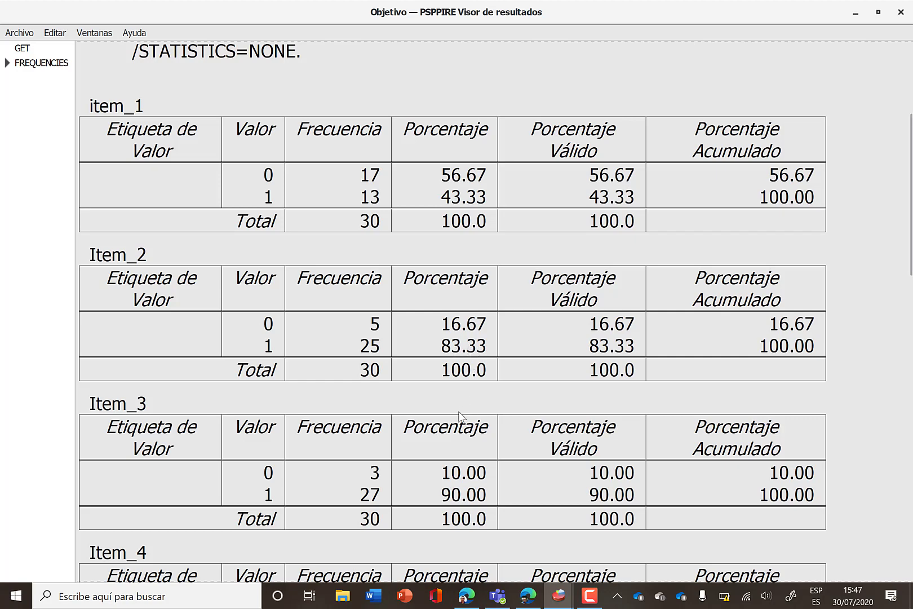
scroll(446, 507, "down", 1)
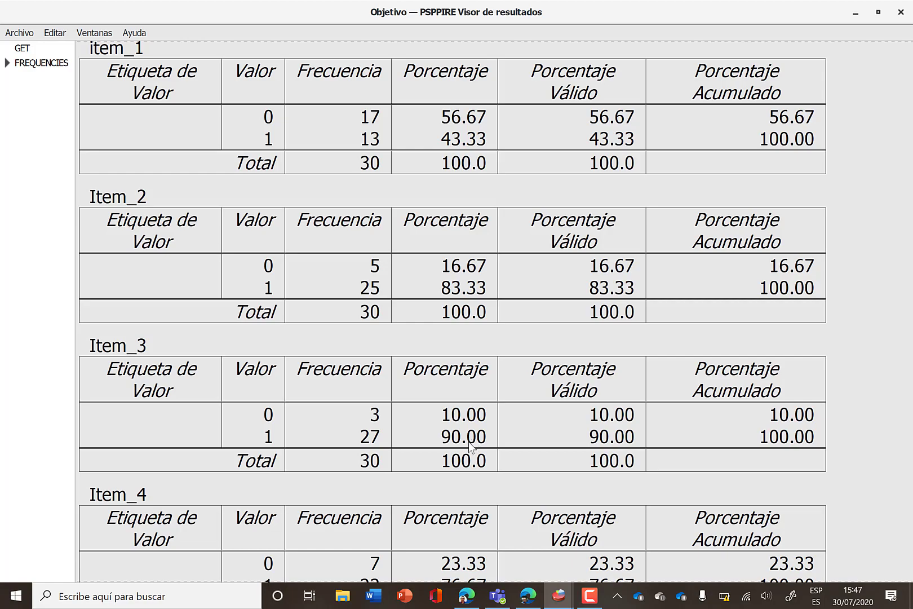
scroll(451, 445, "down", 3)
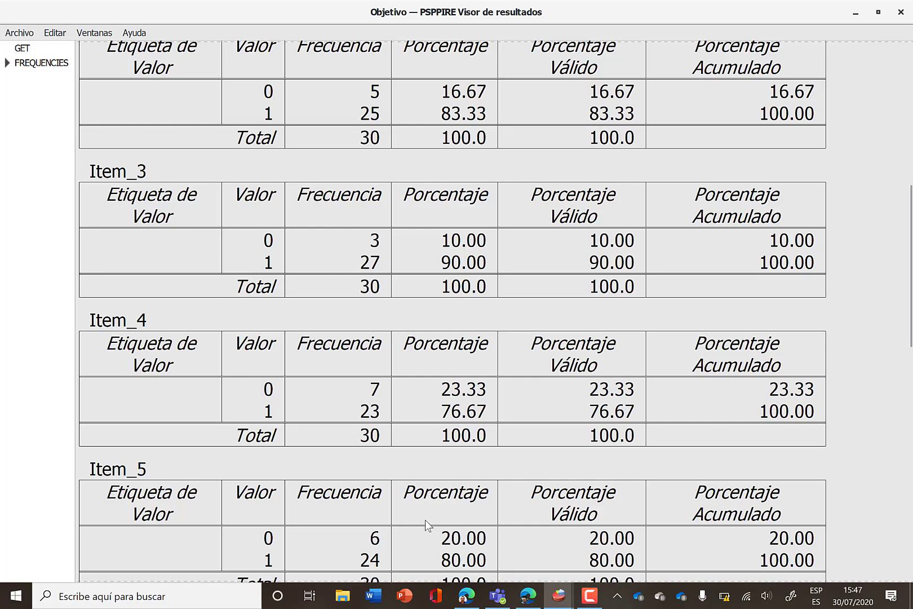
scroll(442, 511, "down", 1)
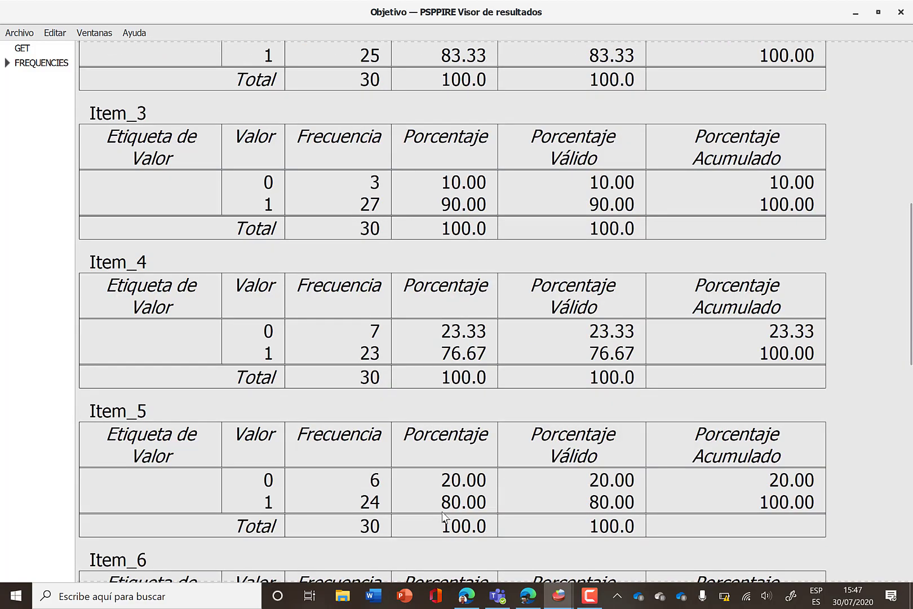
scroll(443, 515, "down", 1)
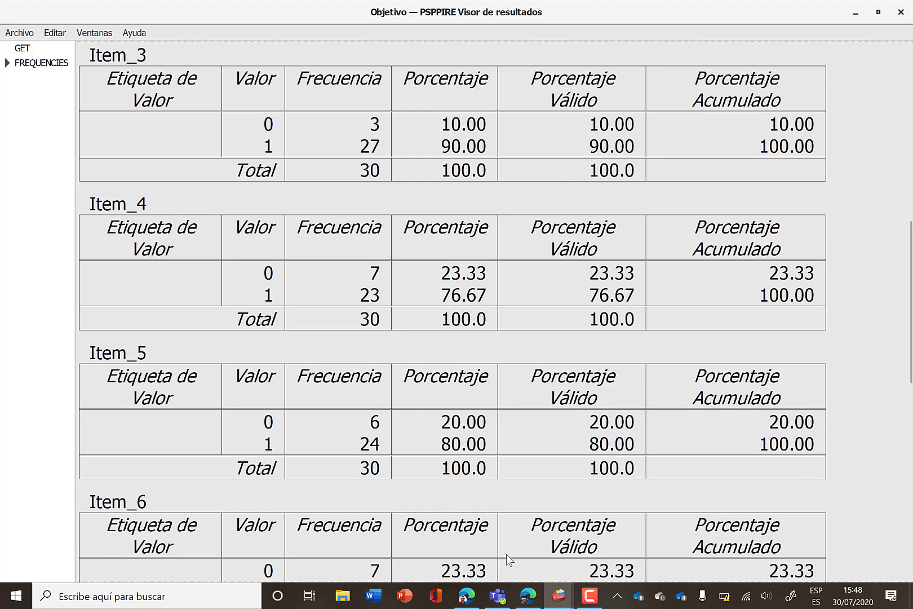
From the data editor, run a Fiabilidad analysis on item_1 through Item_10, including the descriptives for scales if the item is deleted.
left_click(559, 602)
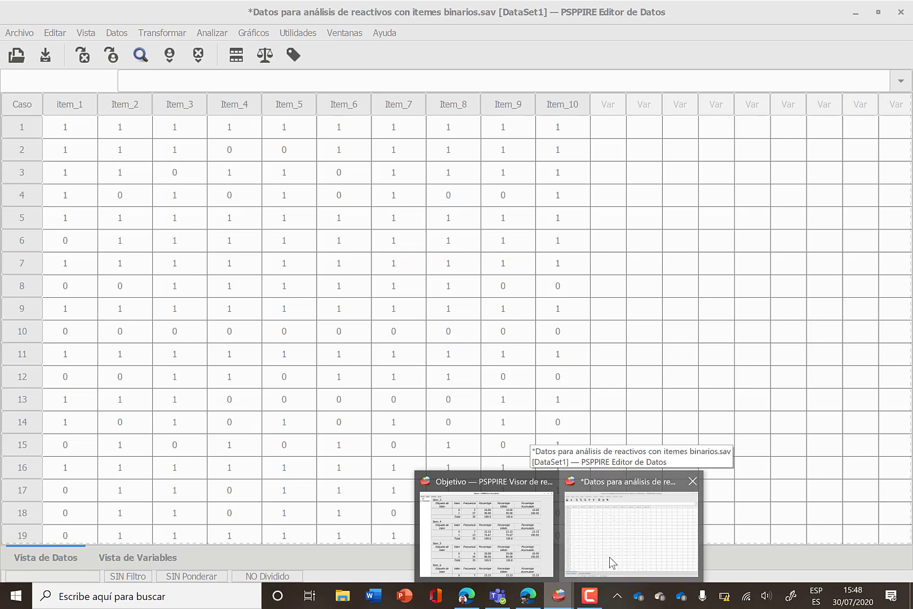
left_click(610, 558)
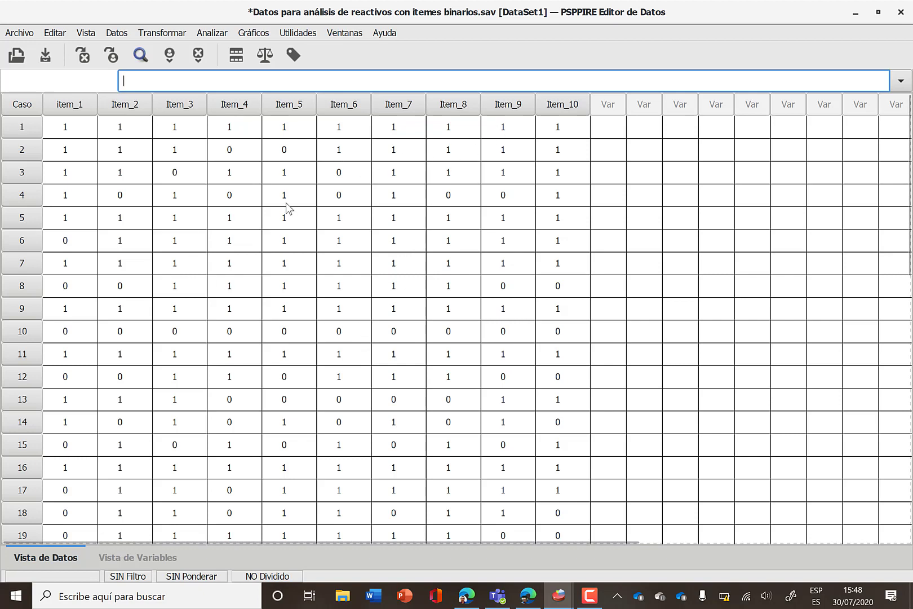
left_click(215, 35)
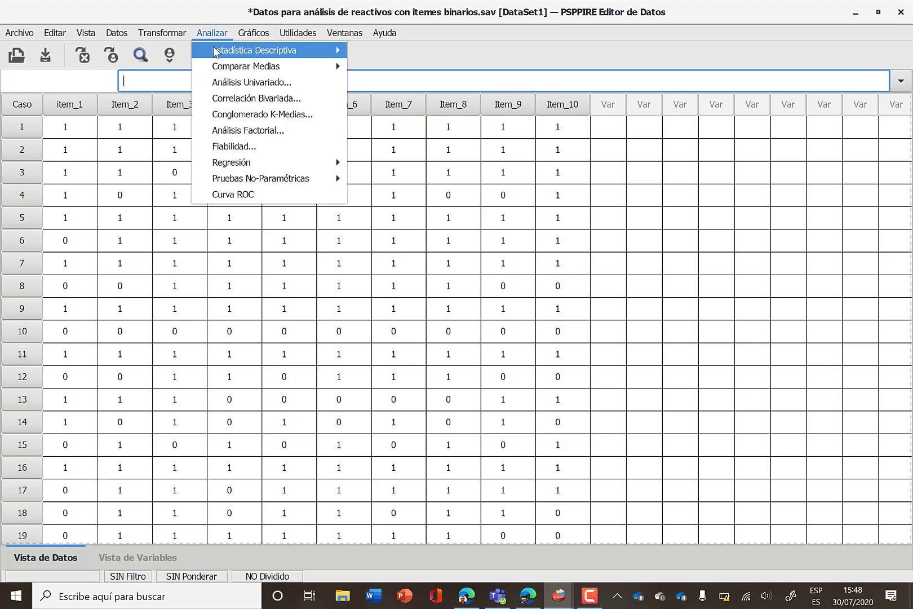
left_click(225, 148)
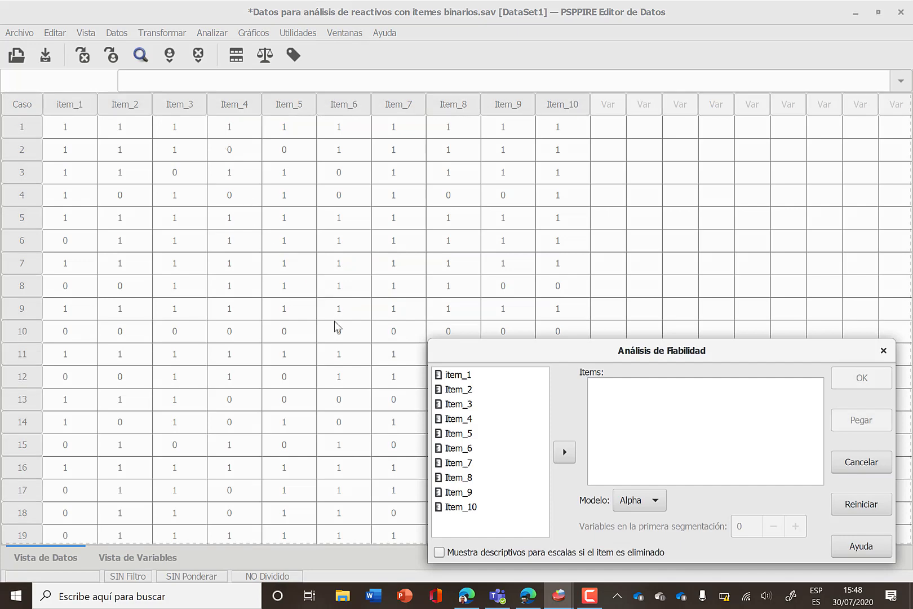
left_click(455, 375)
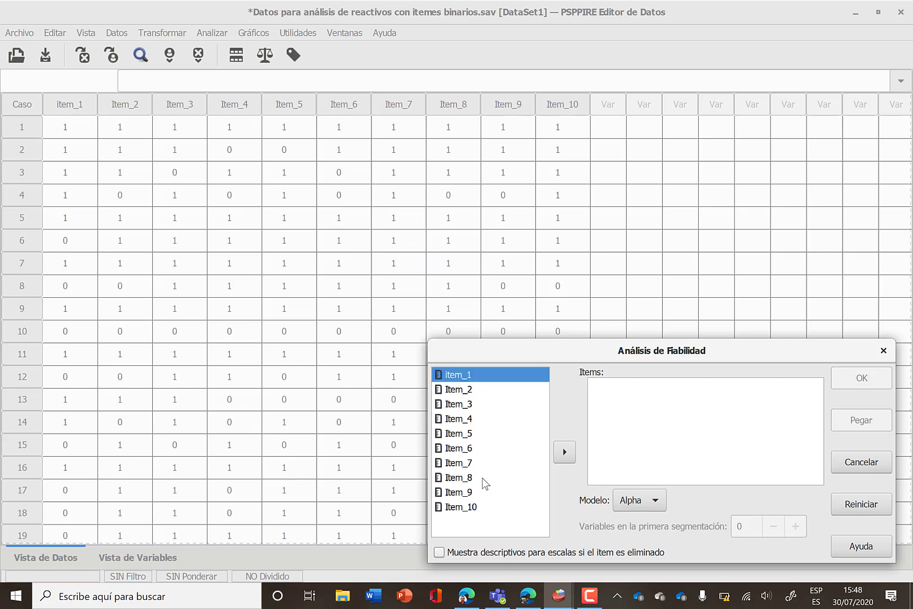
left_click(461, 507, "shift")
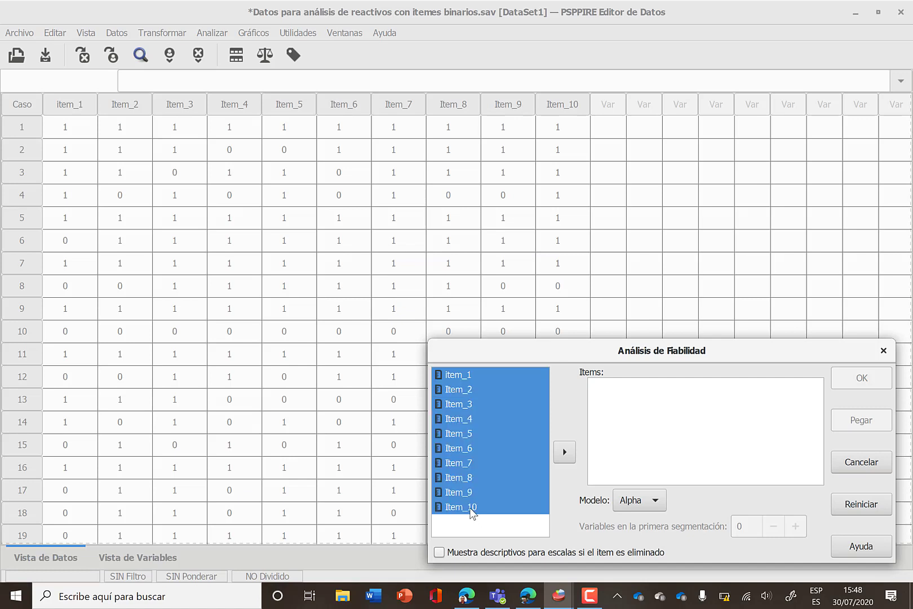
left_click(566, 454)
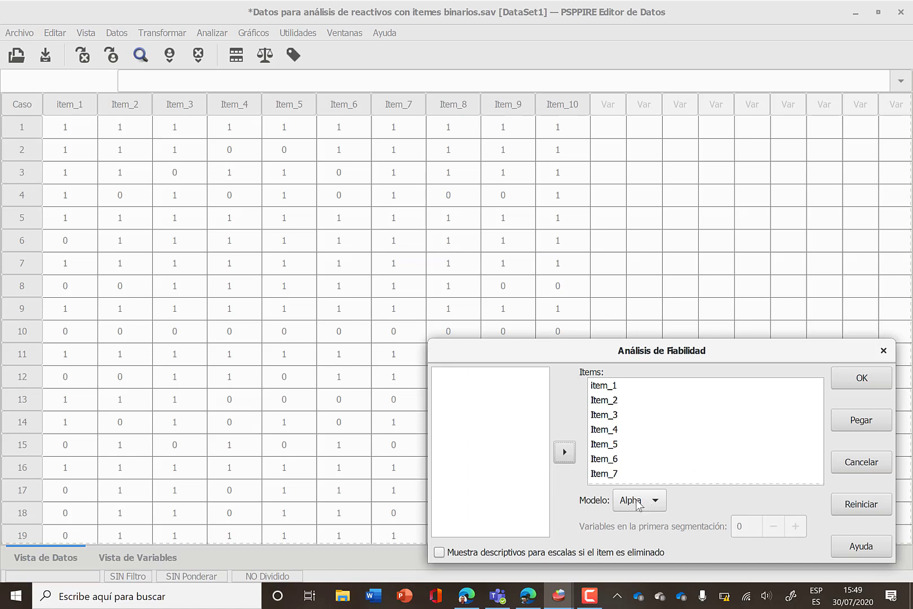
left_click(440, 553)
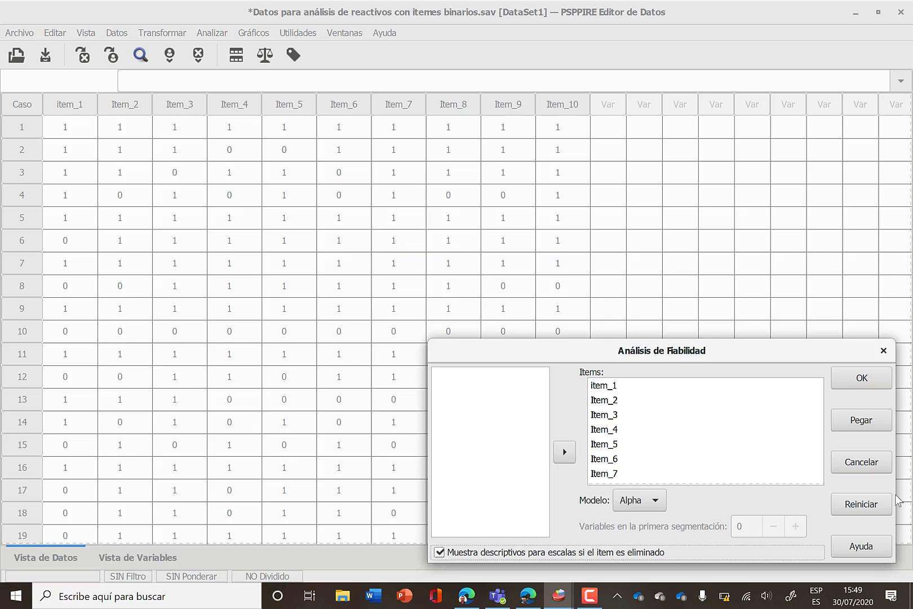
left_click(863, 381)
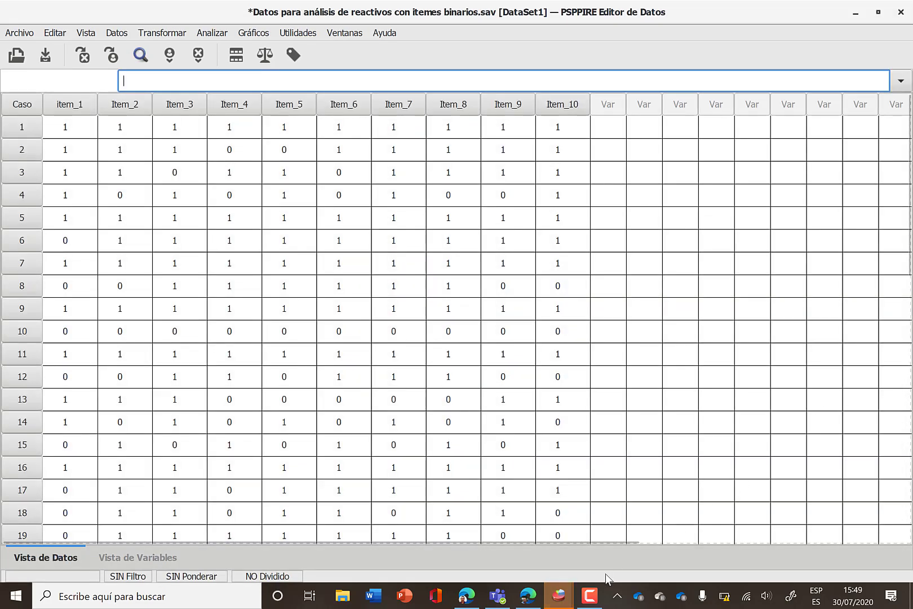
In the results viewer, examine the Cronbach's alpha and the item-total statistics, including the corrected correlations and alpha if the item is deleted.
mouse_move(562, 602)
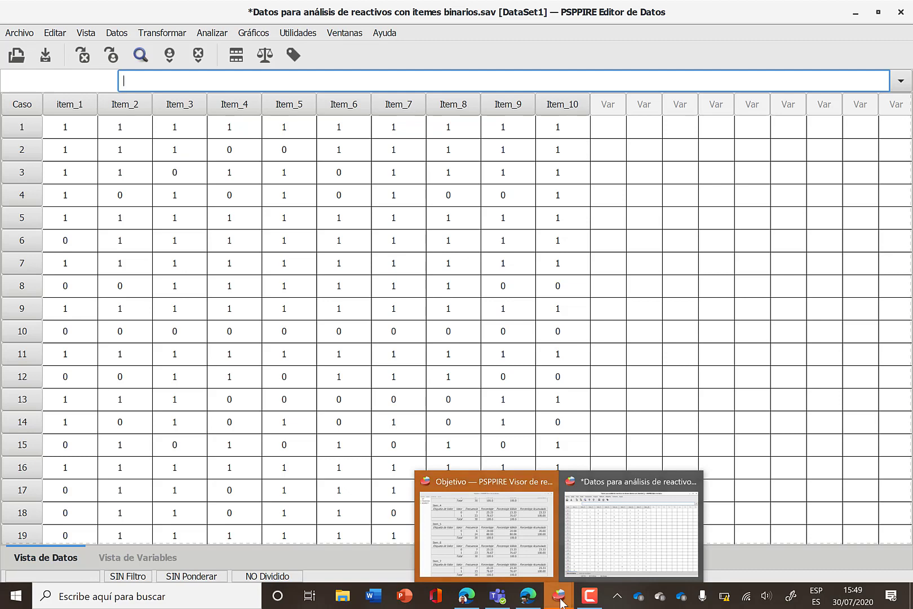
left_click(526, 554)
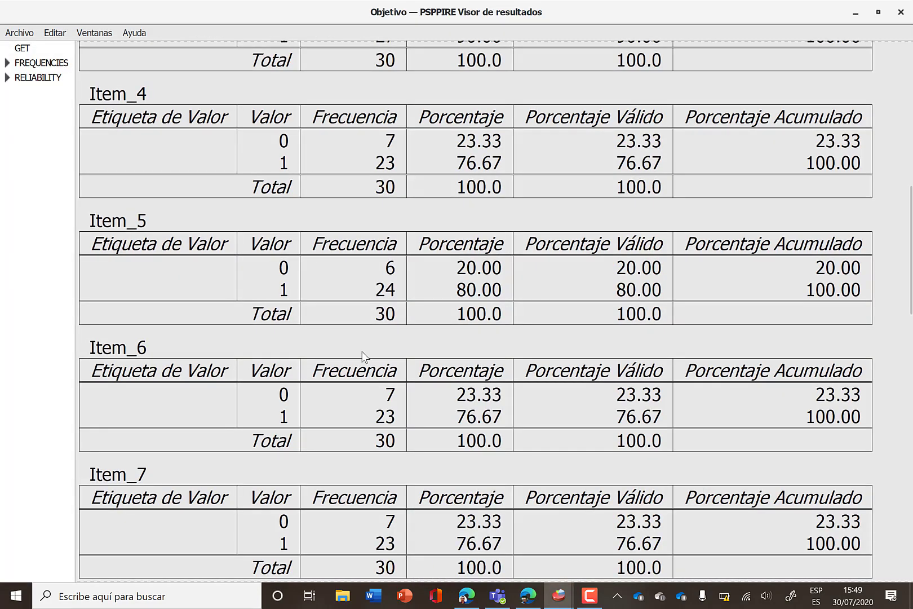
scroll(341, 290, "down", 1)
scroll(341, 289, "down", 7)
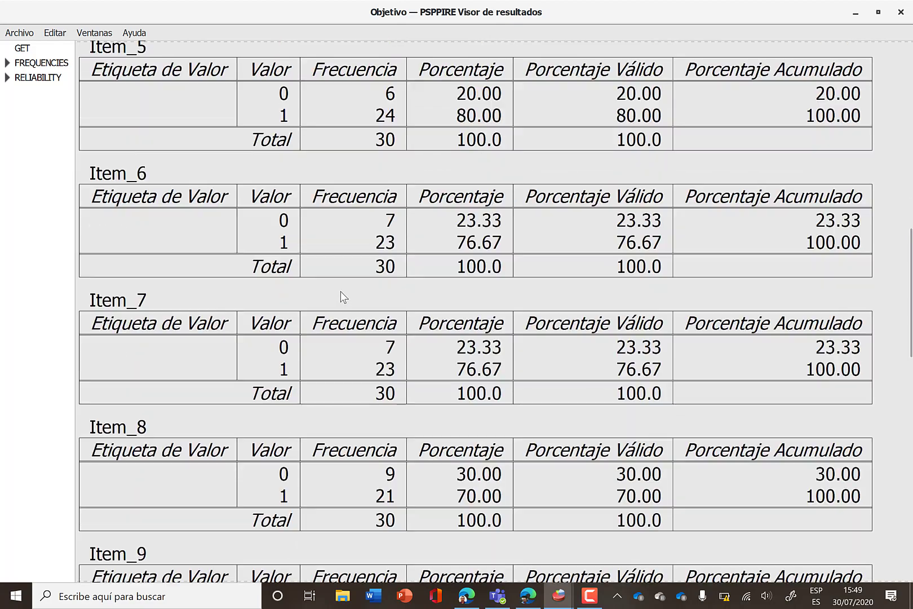
scroll(341, 293, "down", 5)
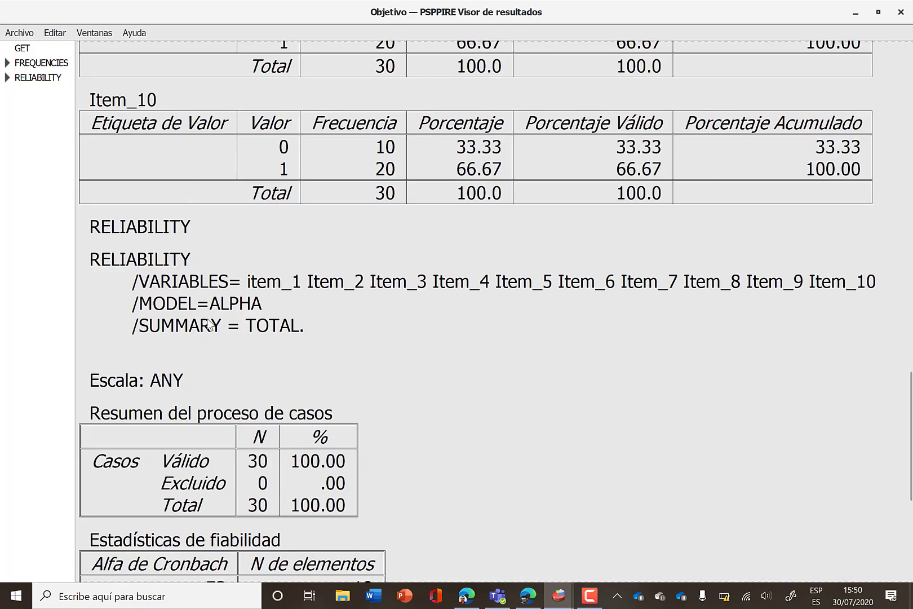
scroll(220, 327, "down", 1)
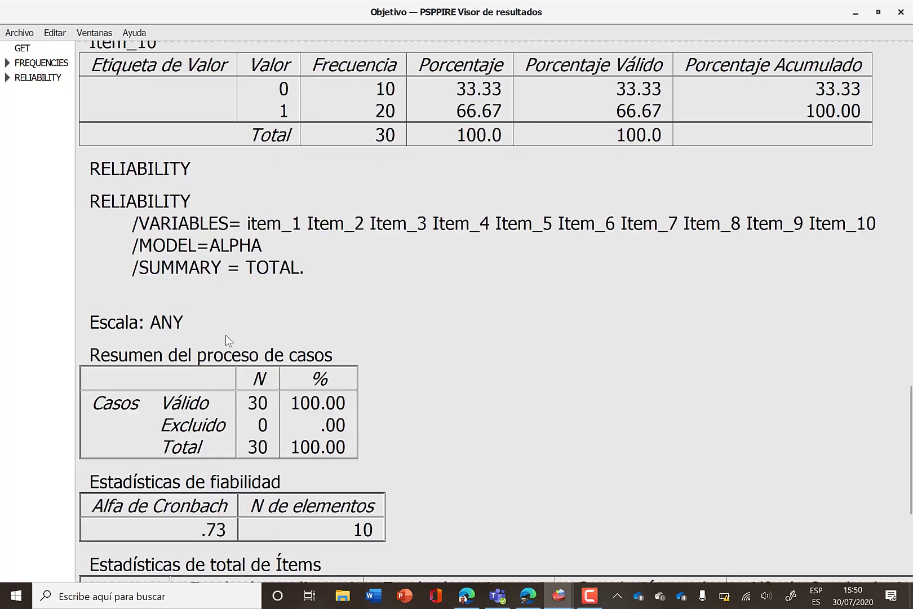
scroll(225, 335, "down", 1)
scroll(284, 287, "down", 1)
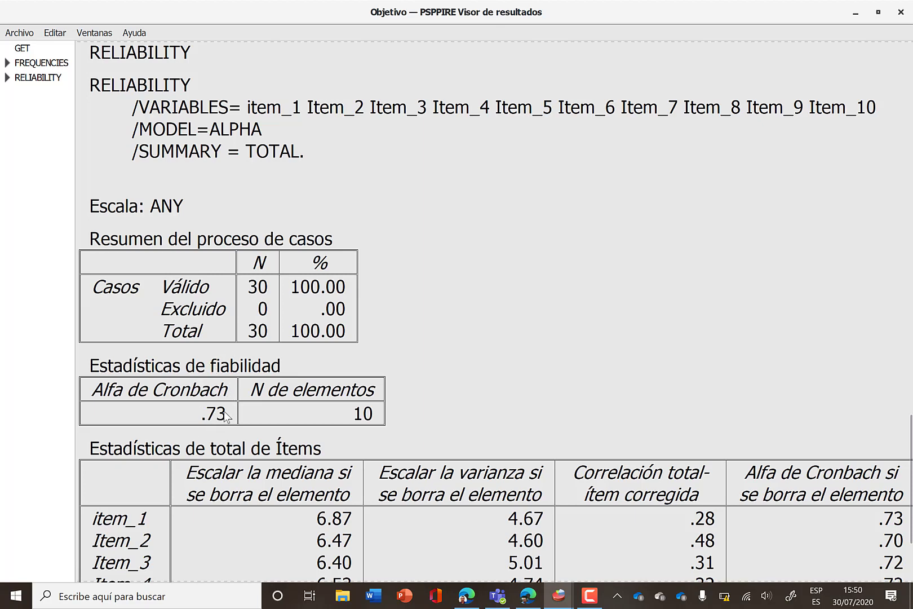
scroll(299, 393, "down", 1)
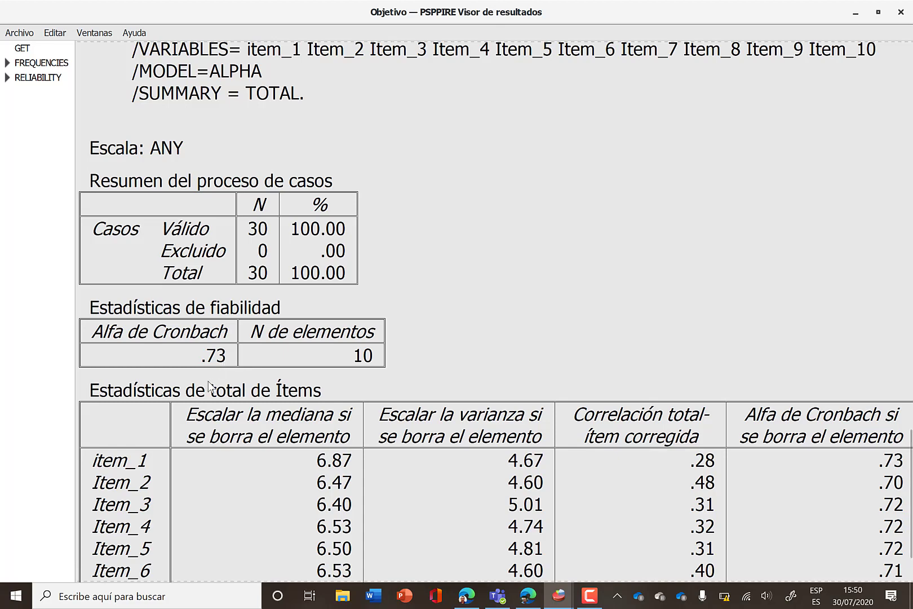
scroll(268, 443, "down", 1)
scroll(269, 445, "down", 1)
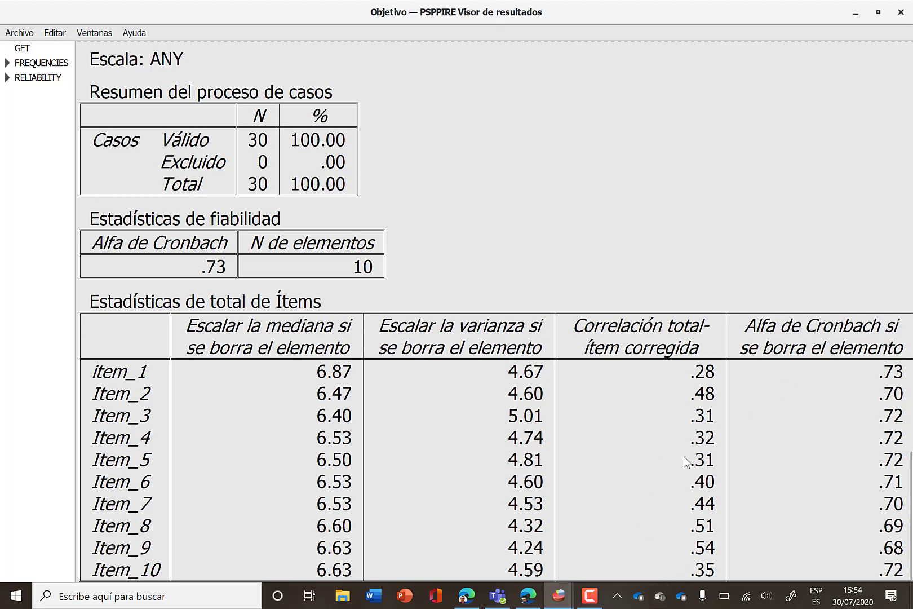
Review the frequency tables of the items again, return to the reliability tables and dismiss the low-battery notice.
scroll(618, 371, "up", 5)
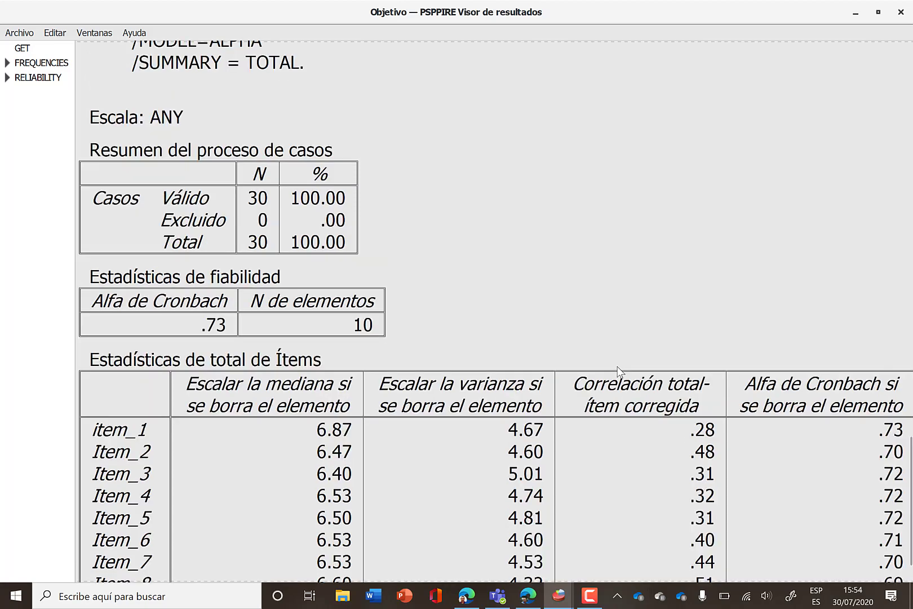
scroll(620, 371, "up", 8)
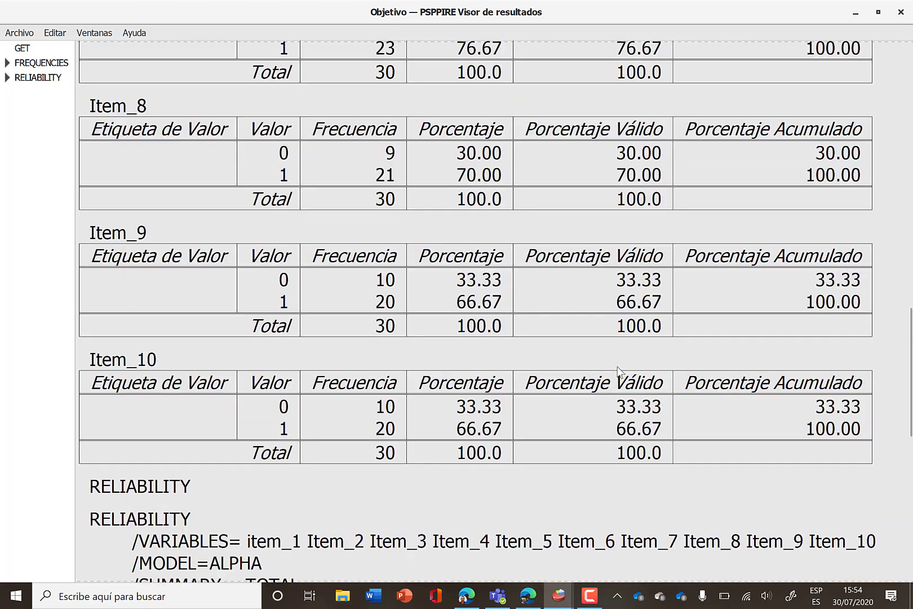
scroll(618, 371, "up", 4)
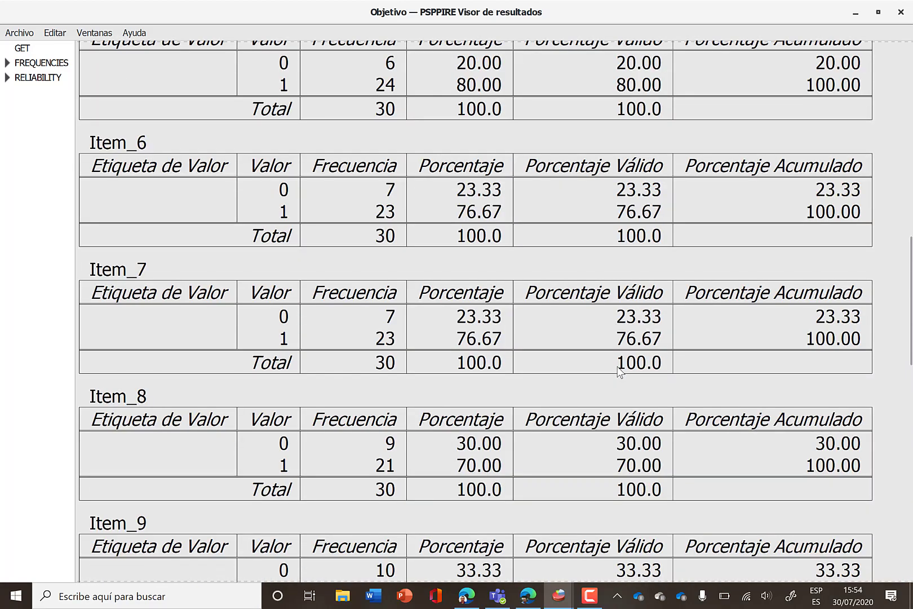
scroll(619, 371, "up", 3)
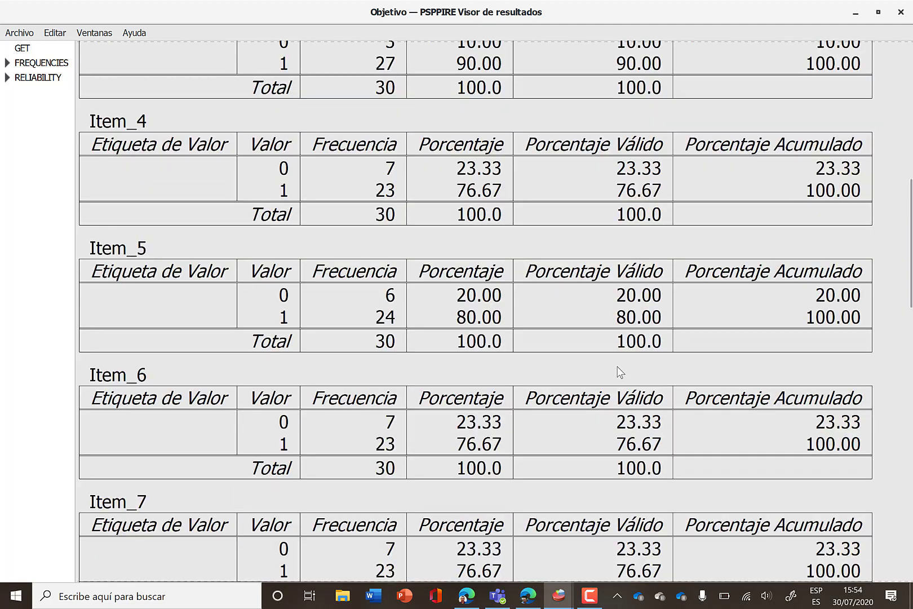
scroll(619, 371, "up", 5)
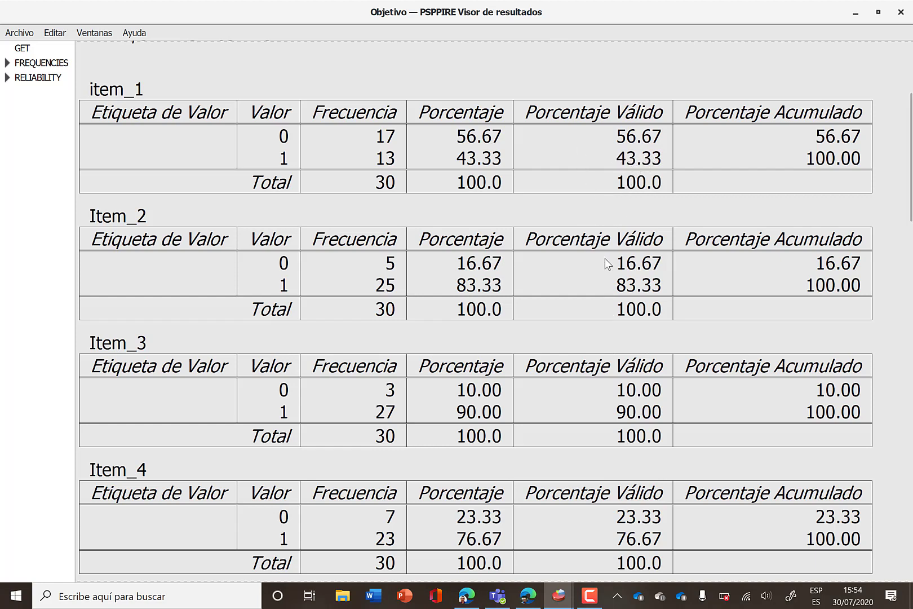
scroll(580, 317, "down", 5)
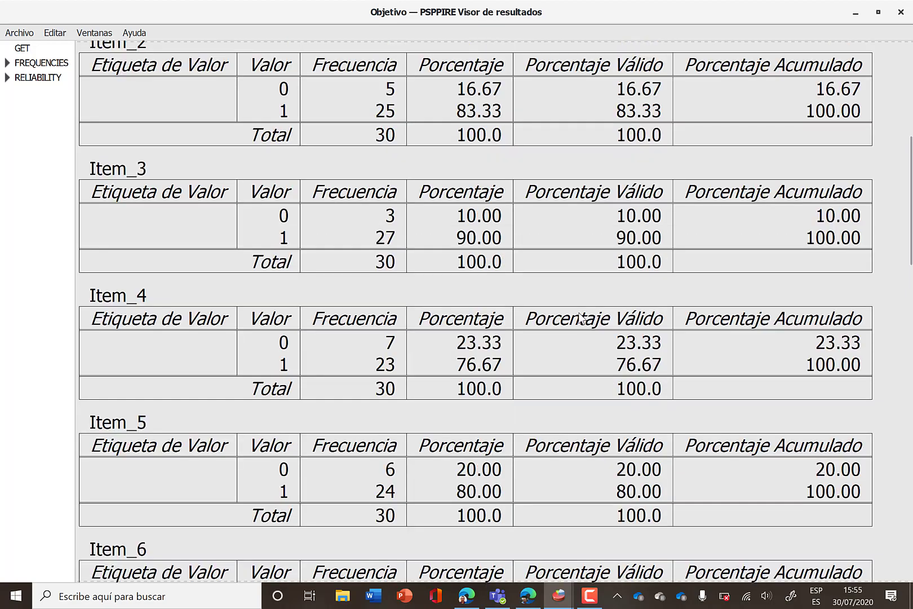
scroll(581, 316, "down", 8)
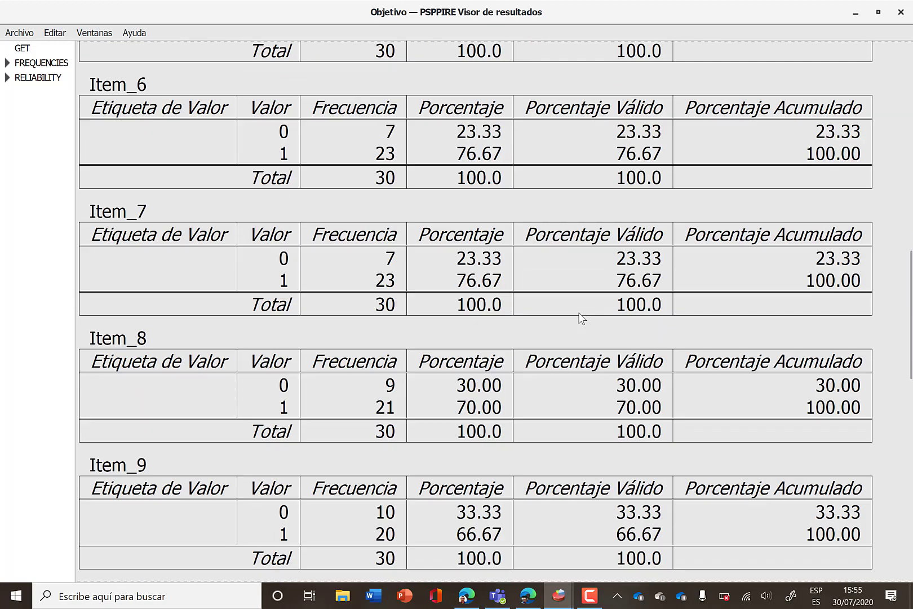
scroll(582, 316, "down", 7)
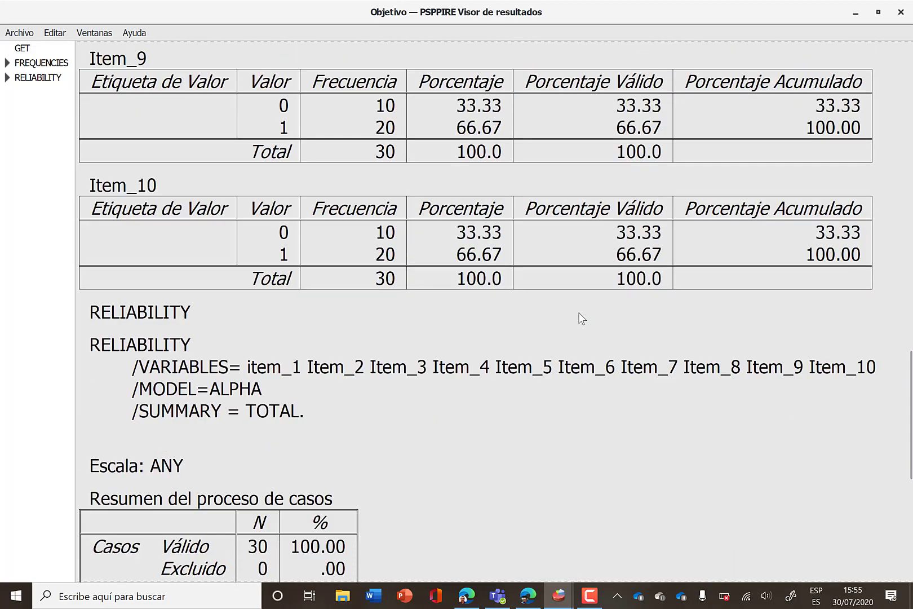
scroll(580, 318, "down", 4)
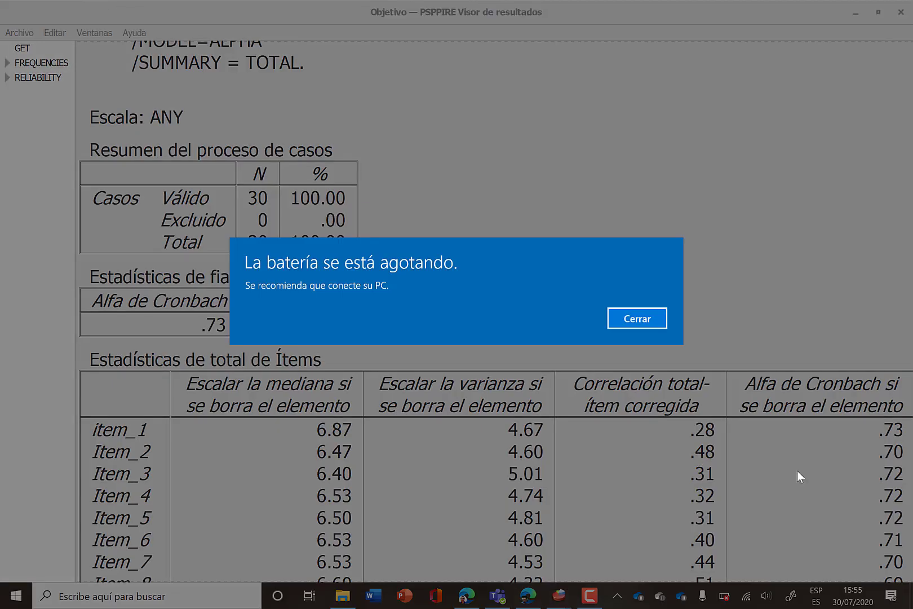
left_click(652, 321)
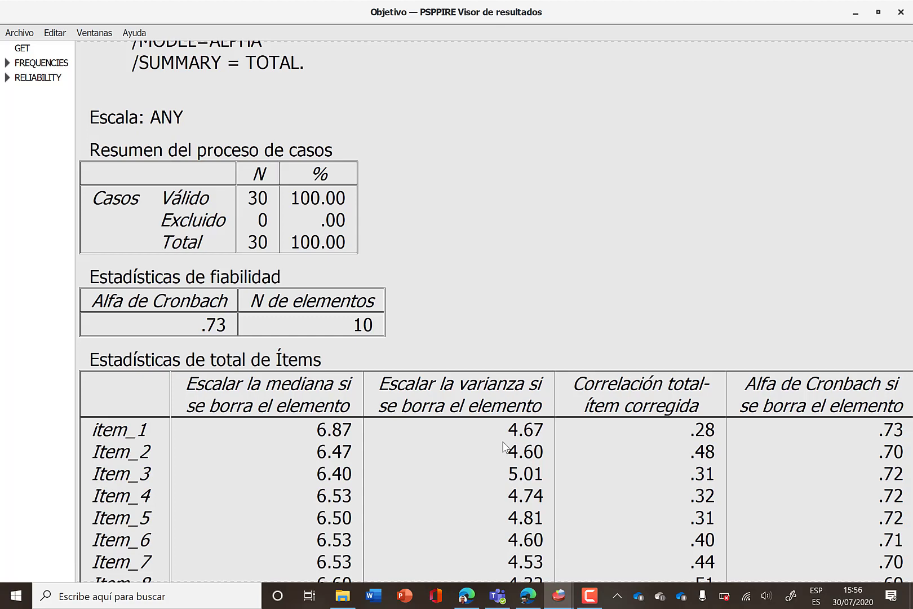
Return to the data editor showing the binary item dataset.
left_click(564, 603)
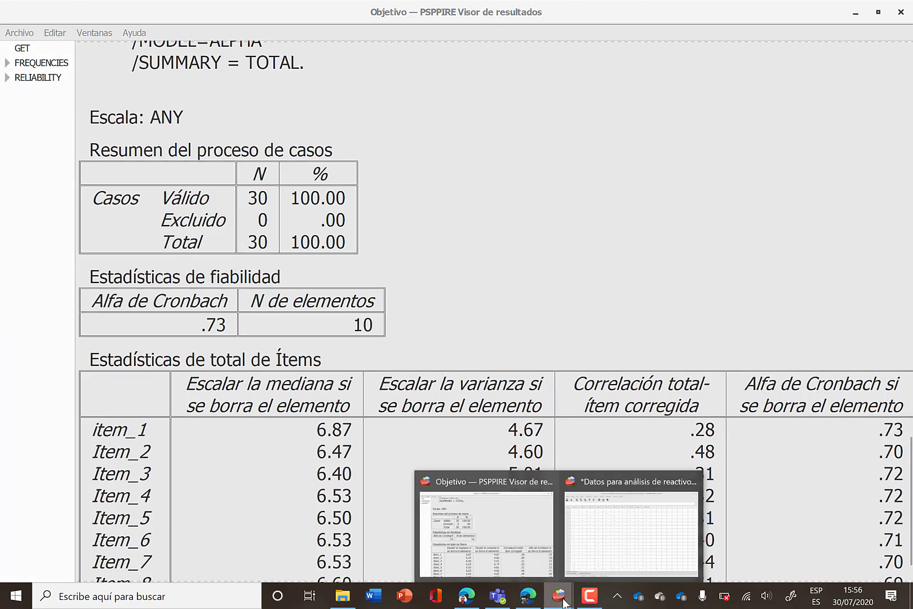
left_click(607, 537)
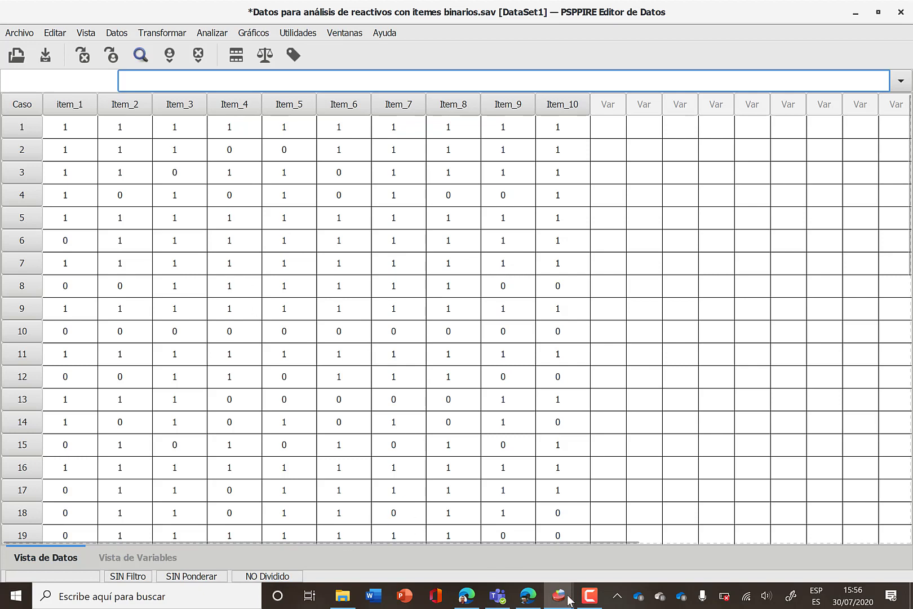
left_click(588, 601)
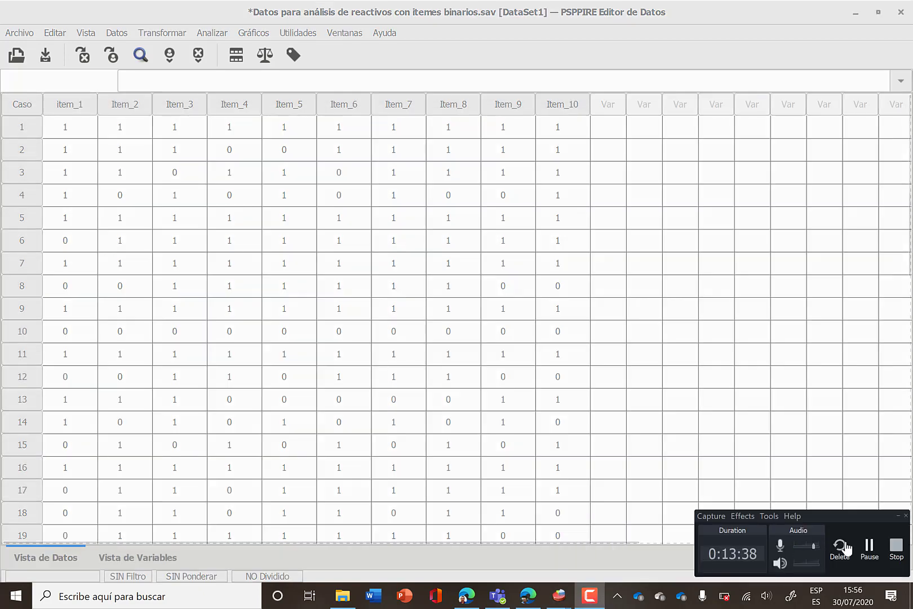